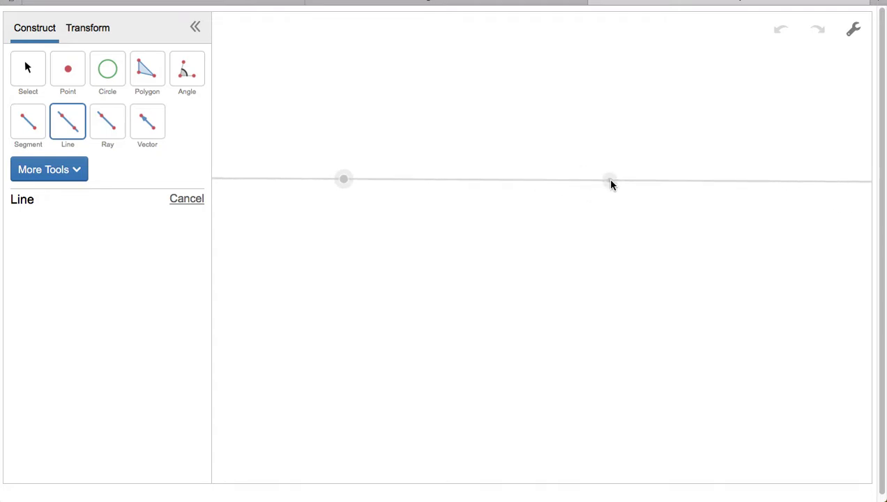
- Draw a roughly horizontal line through two points and construct a parallel line through a point below it
{"action": "left_click", "coordinate": [610, 183]}
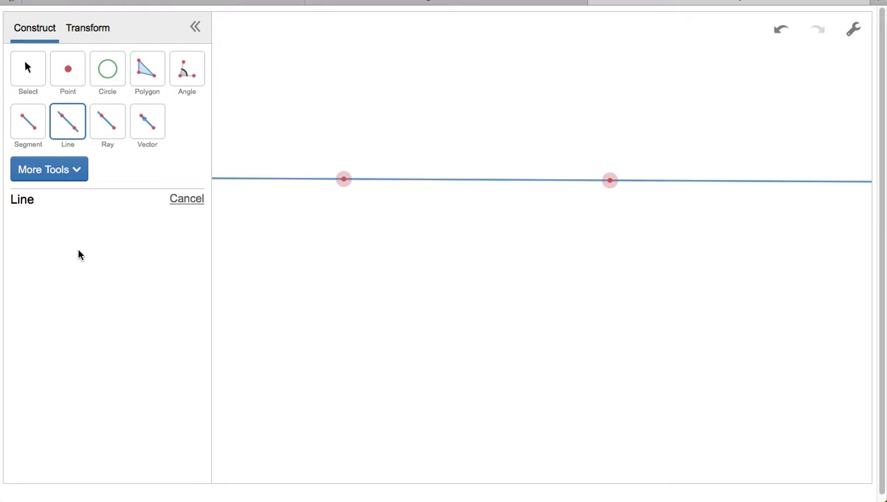
{"action": "left_click", "coordinate": [78, 171]}
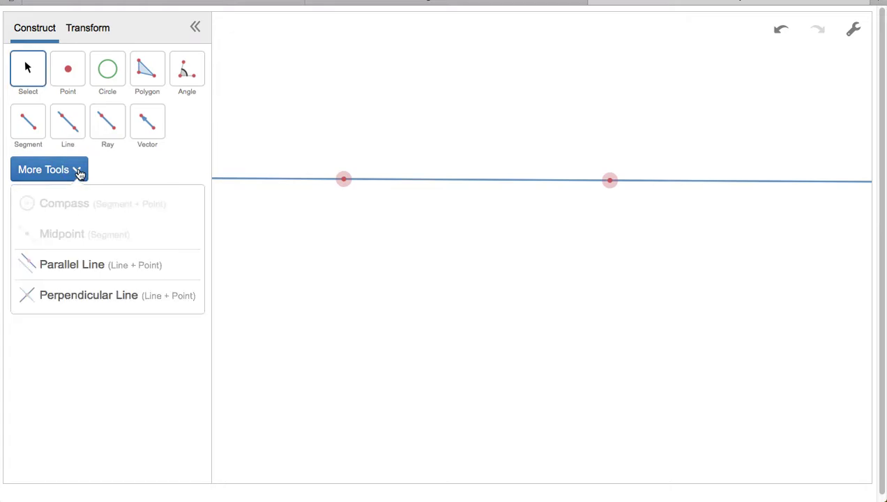
{"action": "left_click", "coordinate": [76, 266]}
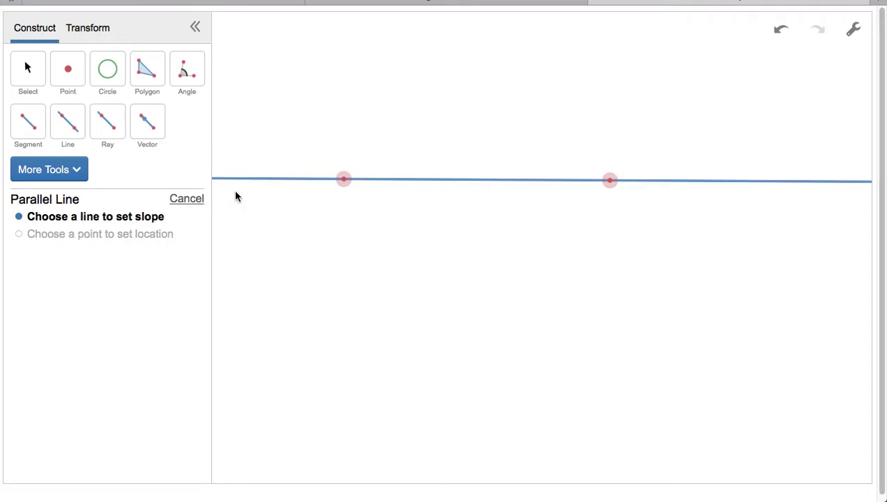
{"action": "left_click", "coordinate": [419, 183]}
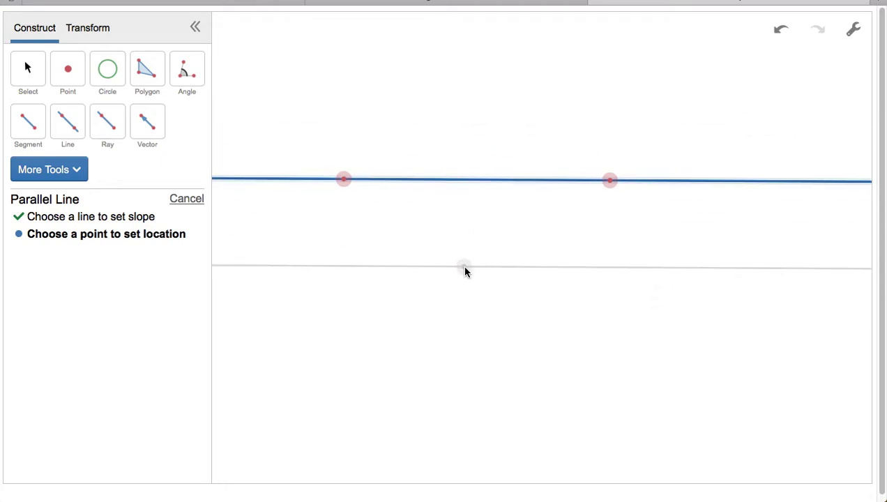
{"action": "left_click", "coordinate": [464, 267]}
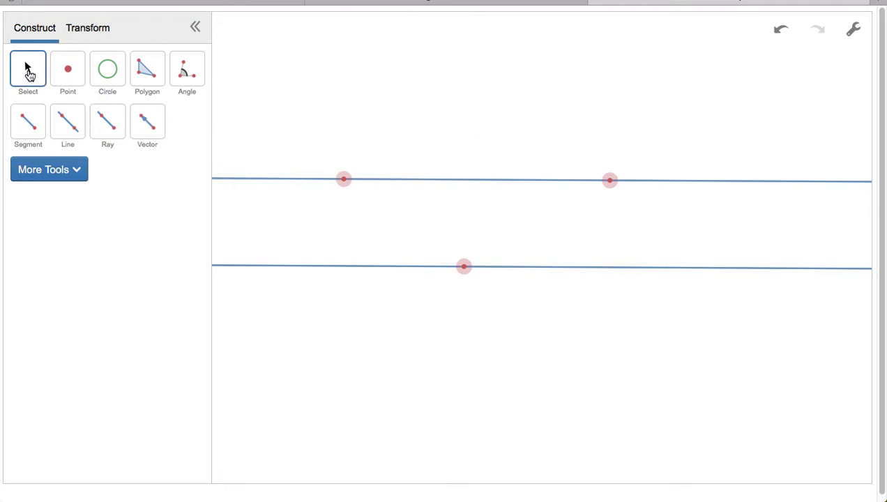
- Recolor both horizontal parallel lines green and clear the selection
{"action": "left_click", "coordinate": [28, 70]}
{"action": "left_click", "coordinate": [28, 70]}
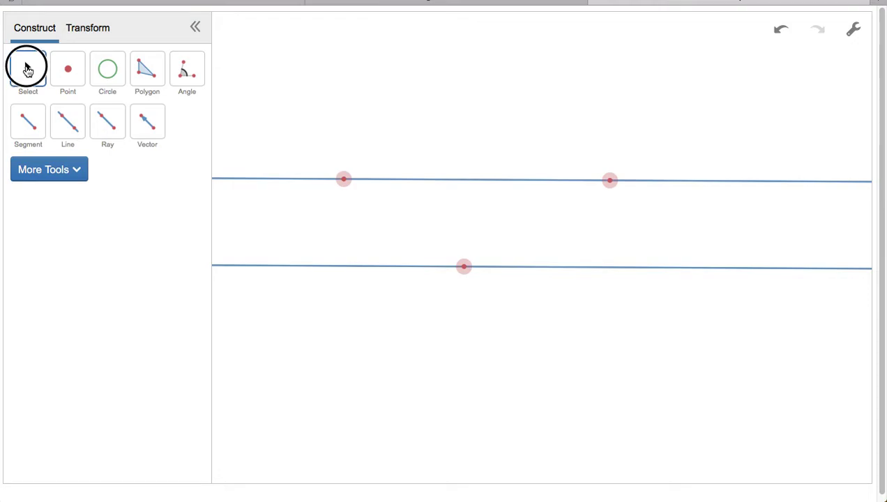
{"action": "left_click", "coordinate": [428, 185]}
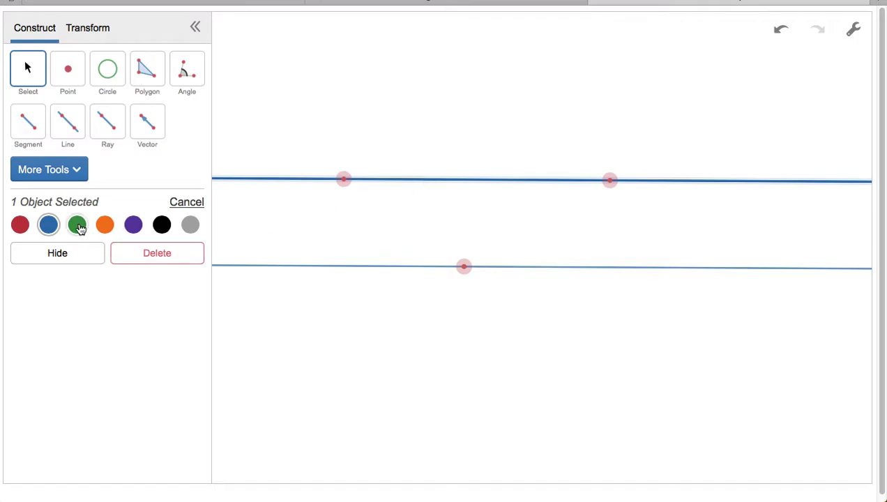
{"action": "left_click", "coordinate": [78, 225]}
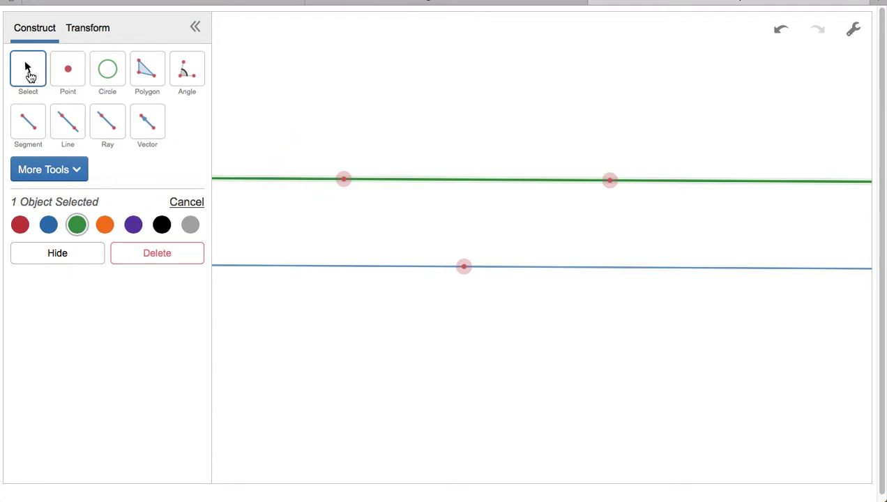
{"action": "left_click", "coordinate": [355, 271]}
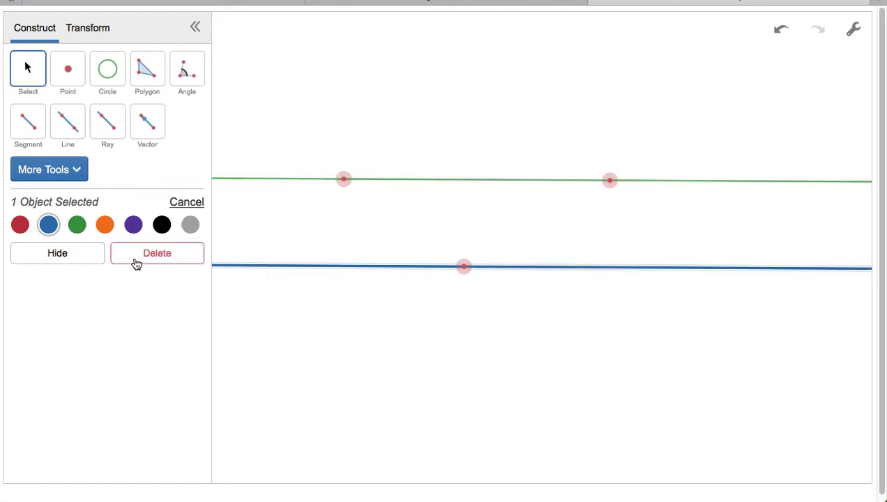
{"action": "left_click", "coordinate": [77, 226]}
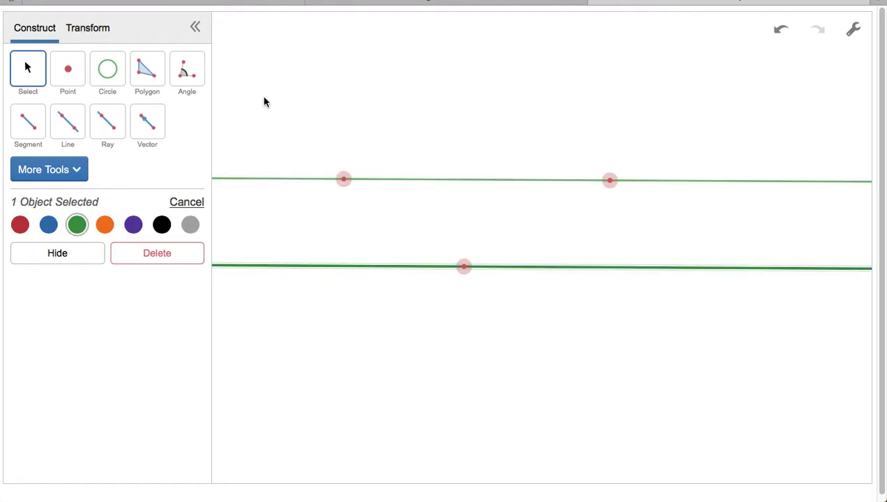
{"action": "left_click", "coordinate": [475, 117]}
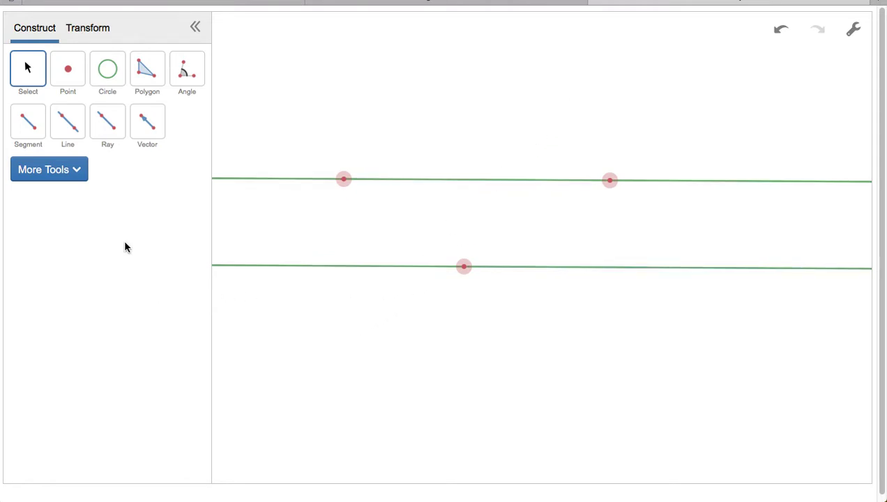
- Try a slanted line crossing both parallel lines as a transversal, and undo it
{"action": "left_click", "coordinate": [66, 123]}
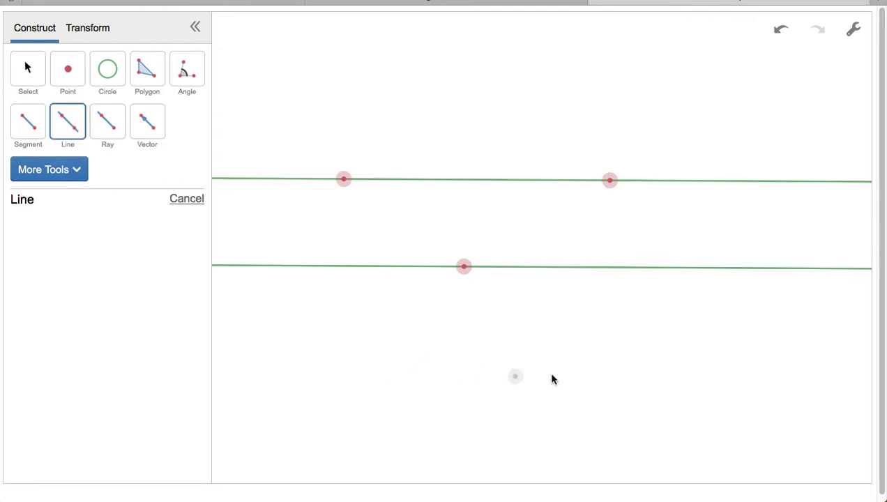
{"action": "left_click", "coordinate": [622, 329]}
{"action": "left_click", "coordinate": [544, 223]}
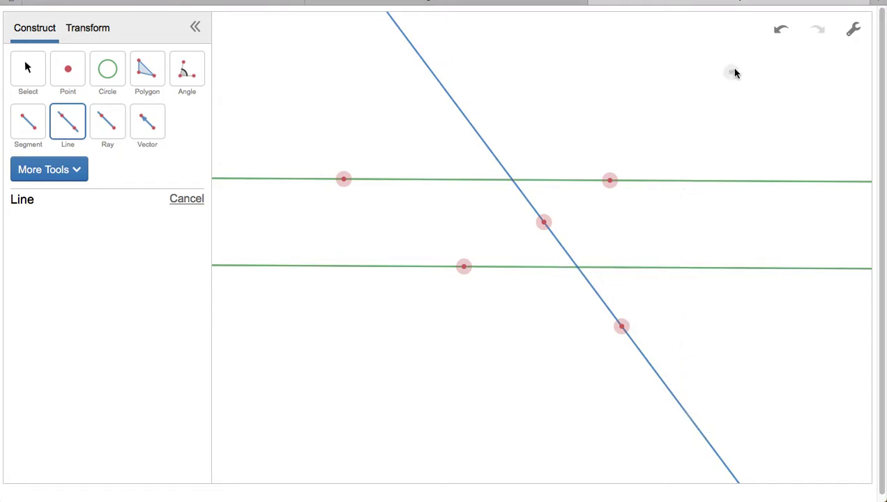
{"action": "left_click", "coordinate": [777, 33]}
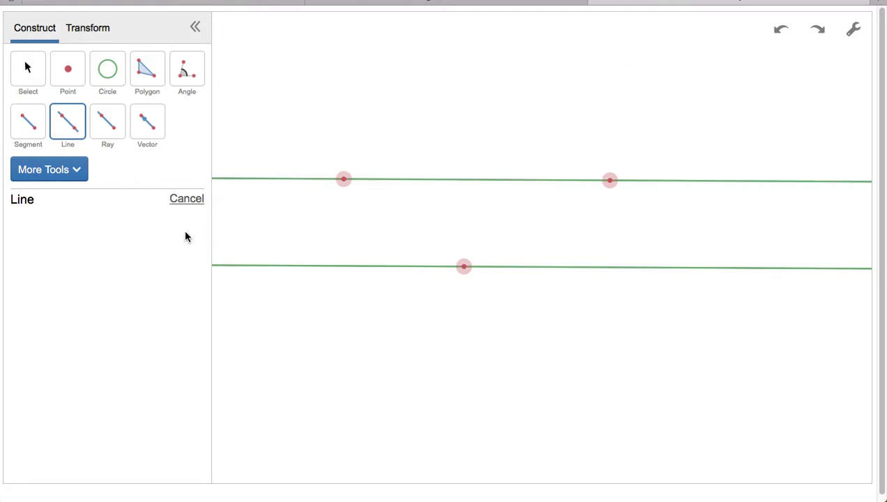
- Draw a slanted segment across the lower line and extend it past the upper line with a second segment
{"action": "left_click", "coordinate": [26, 123]}
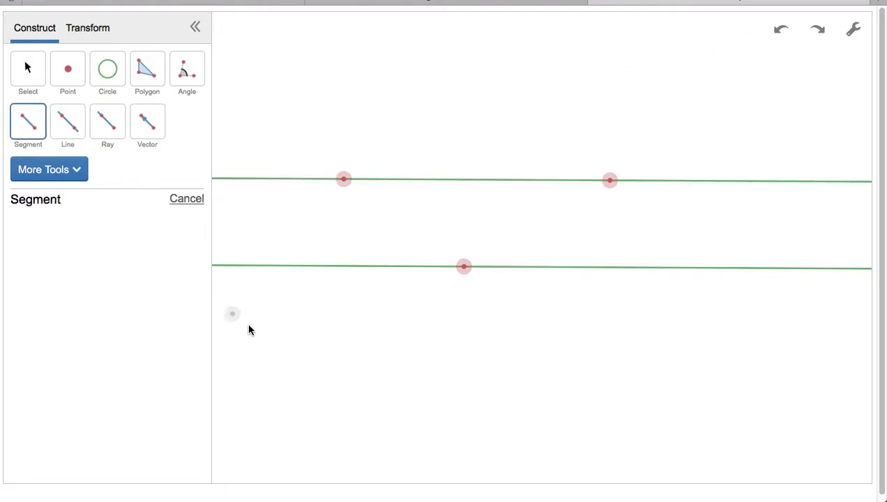
{"action": "left_click", "coordinate": [516, 339]}
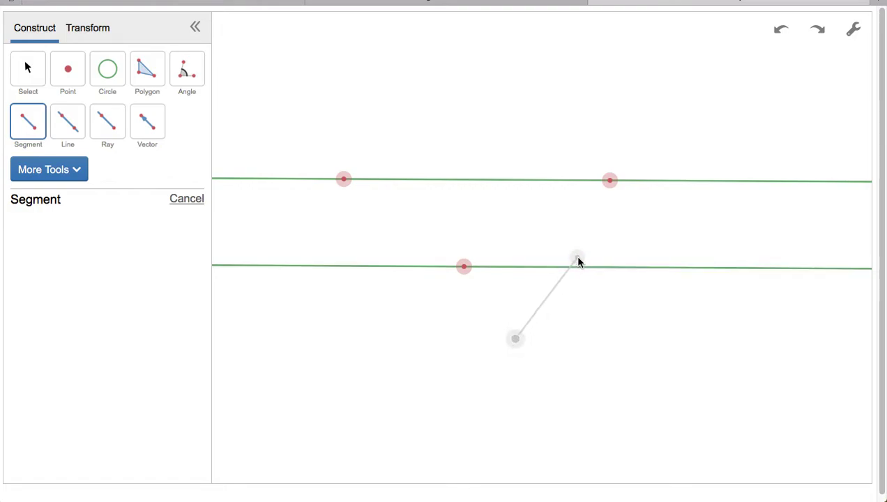
{"action": "left_click", "coordinate": [626, 206]}
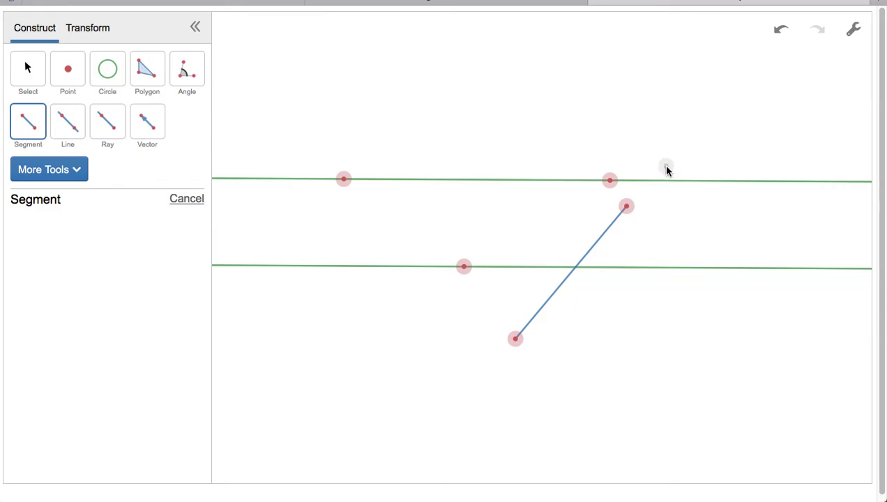
{"action": "left_click_drag", "start_coordinate": [628, 210], "coordinate": [686, 139]}
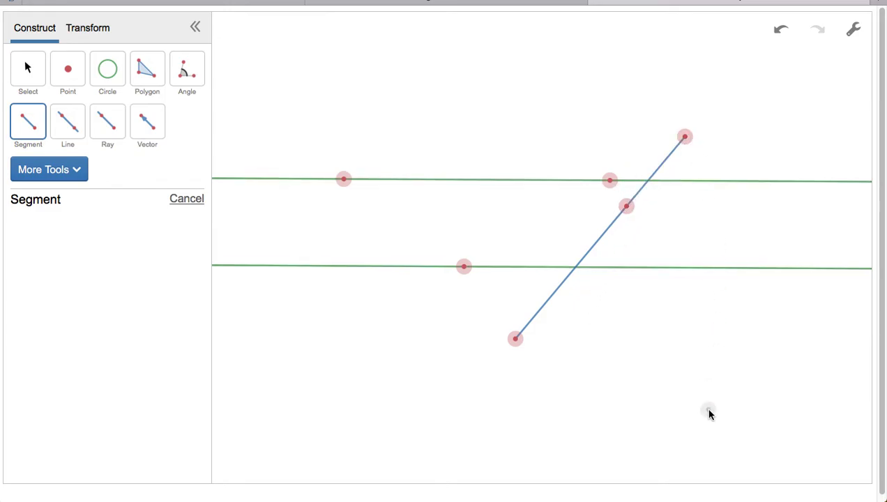
- Undo the segments, the green coloring and both horizontal lines until the canvas is empty
{"action": "left_click_drag", "start_coordinate": [708, 411], "coordinate": [749, 56]}
{"action": "left_click", "coordinate": [781, 33]}
{"action": "left_click", "coordinate": [781, 33]}
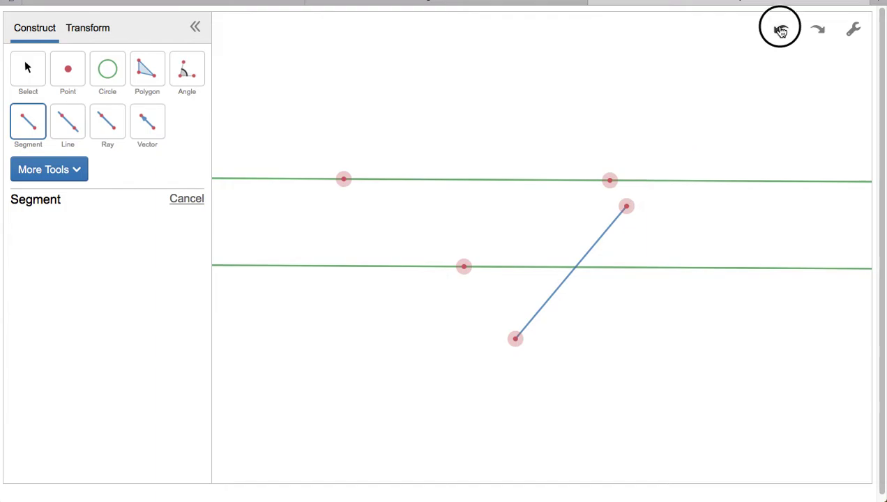
{"action": "left_click", "coordinate": [781, 33]}
{"action": "left_click", "coordinate": [781, 33]}
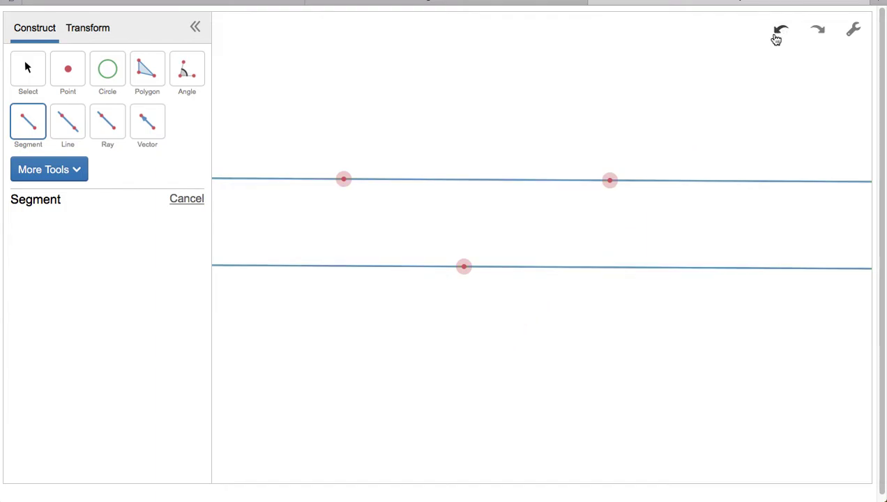
{"action": "left_click", "coordinate": [778, 33]}
{"action": "left_click", "coordinate": [779, 30]}
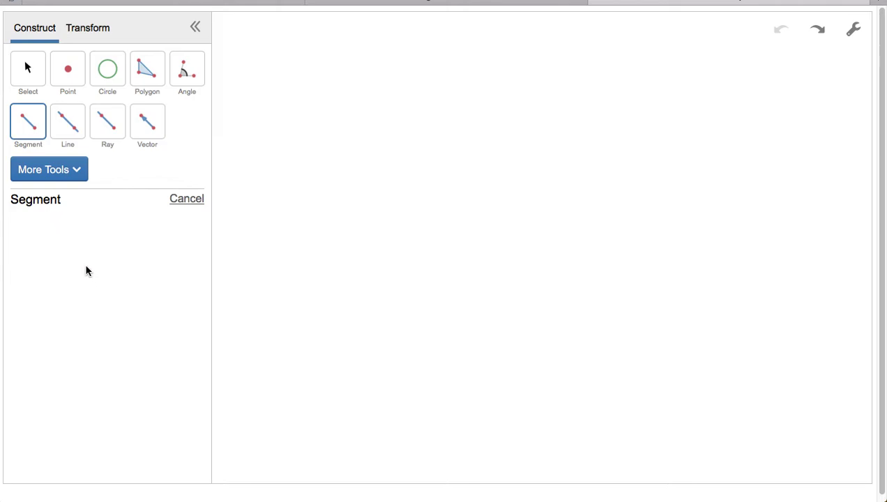
- Draw a roughly vertical line through two points and construct a parallel line through a point to its right
{"action": "left_click", "coordinate": [70, 124]}
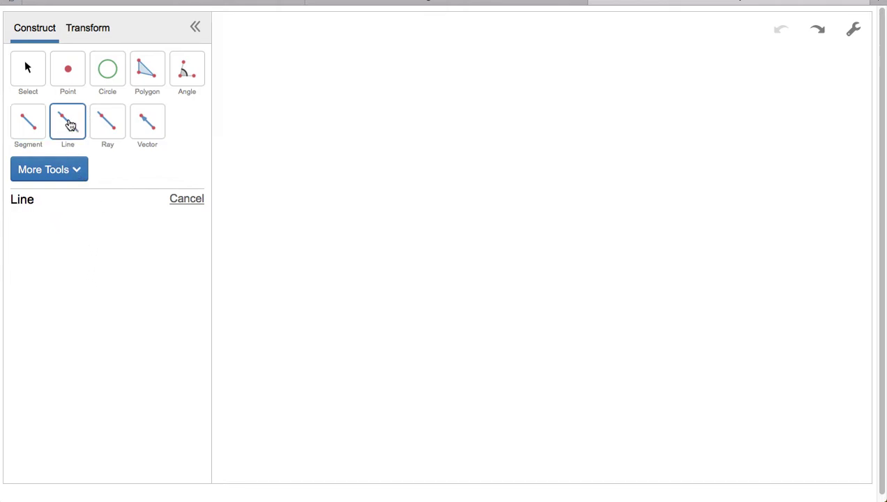
{"action": "left_click", "coordinate": [401, 96]}
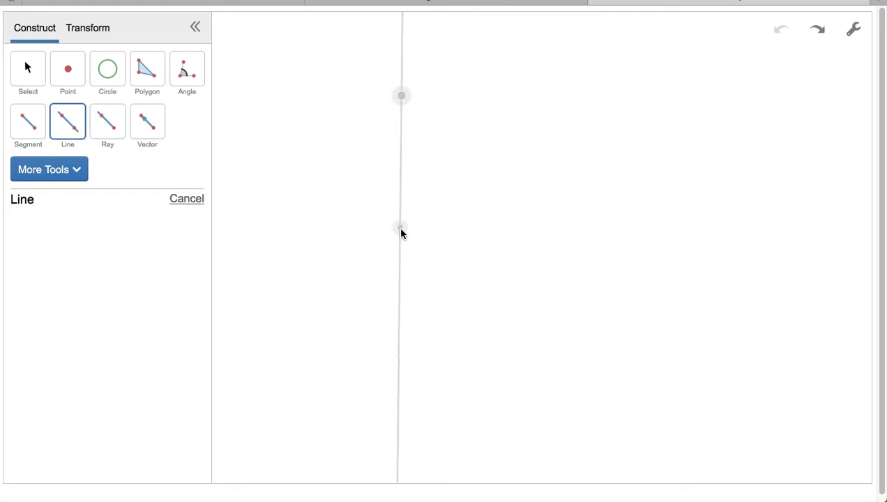
{"action": "left_click", "coordinate": [396, 360]}
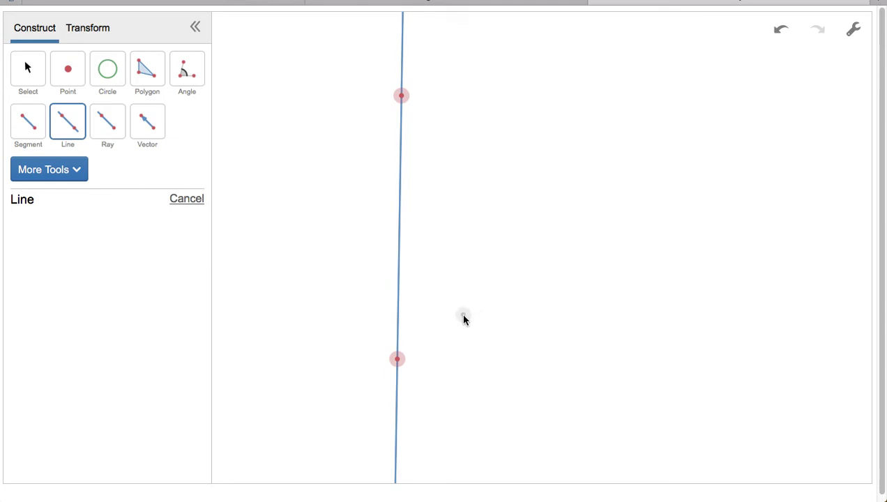
{"action": "left_click", "coordinate": [77, 172]}
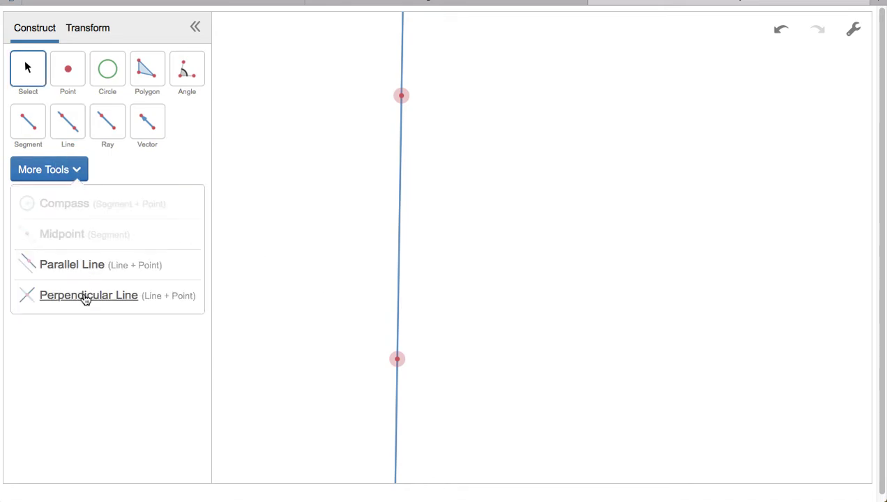
{"action": "left_click", "coordinate": [97, 269]}
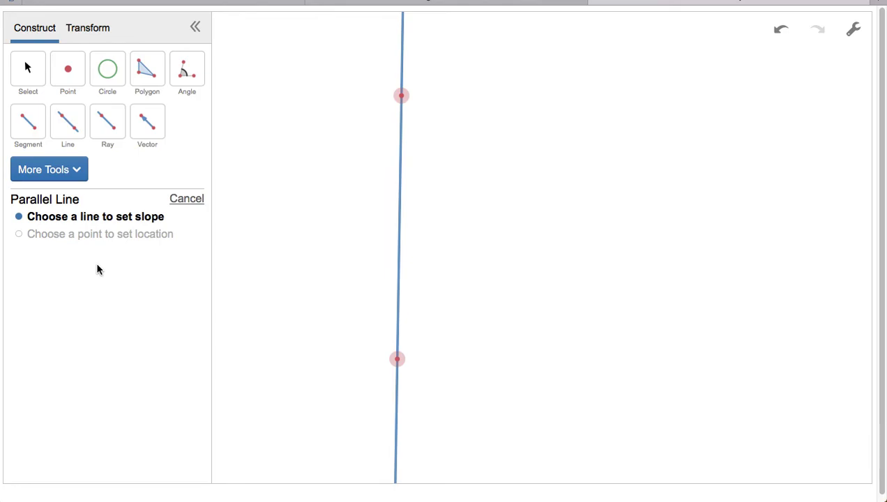
{"action": "left_click", "coordinate": [401, 213]}
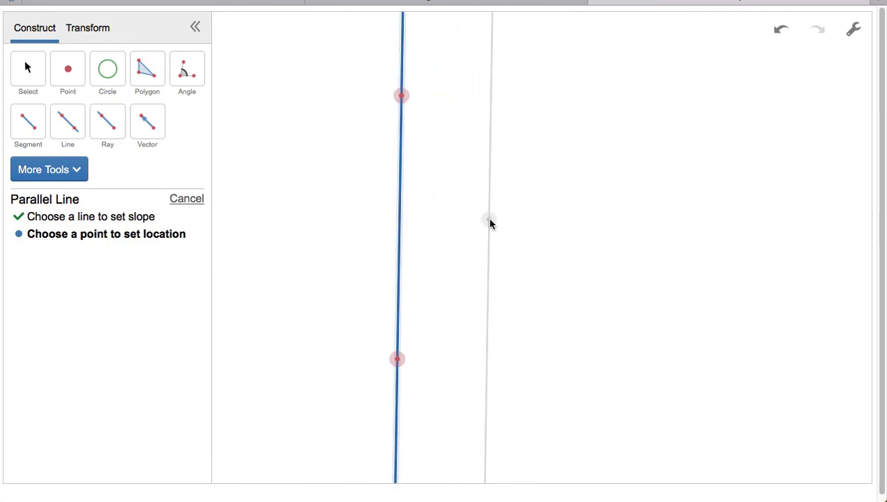
{"action": "left_click", "coordinate": [525, 229]}
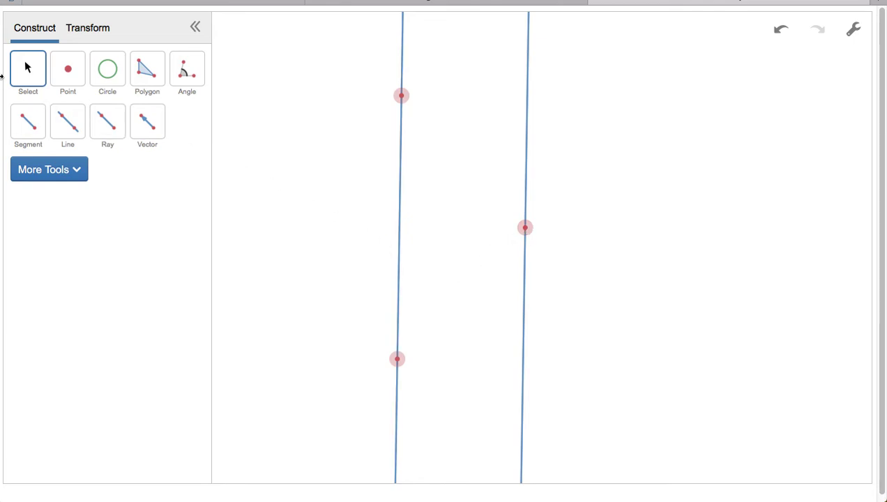
- Select the left of the two parallel lines and color it orange
{"action": "left_click", "coordinate": [27, 72]}
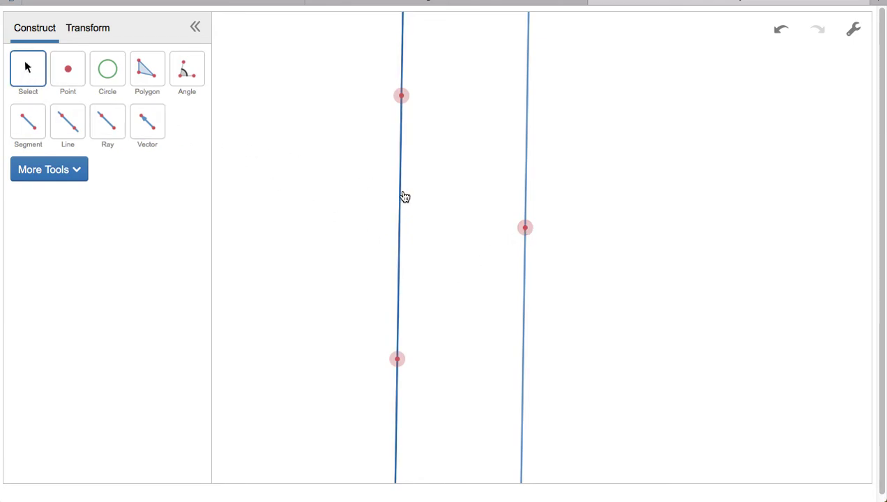
{"action": "left_click_drag", "start_coordinate": [400, 195], "coordinate": [401, 195]}
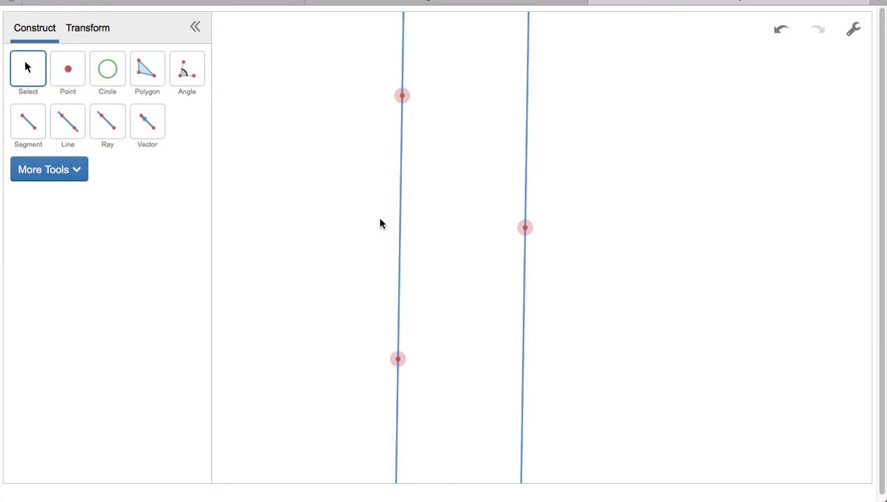
{"action": "left_click", "coordinate": [27, 72]}
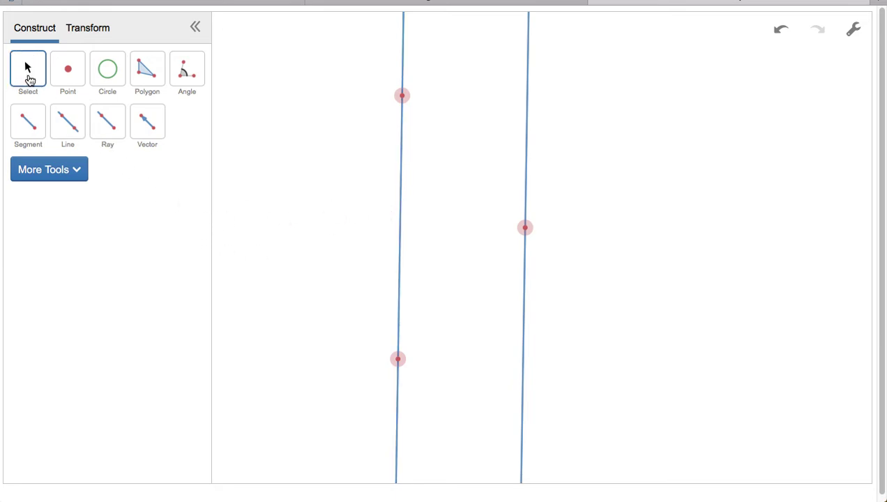
{"action": "left_click", "coordinate": [401, 177]}
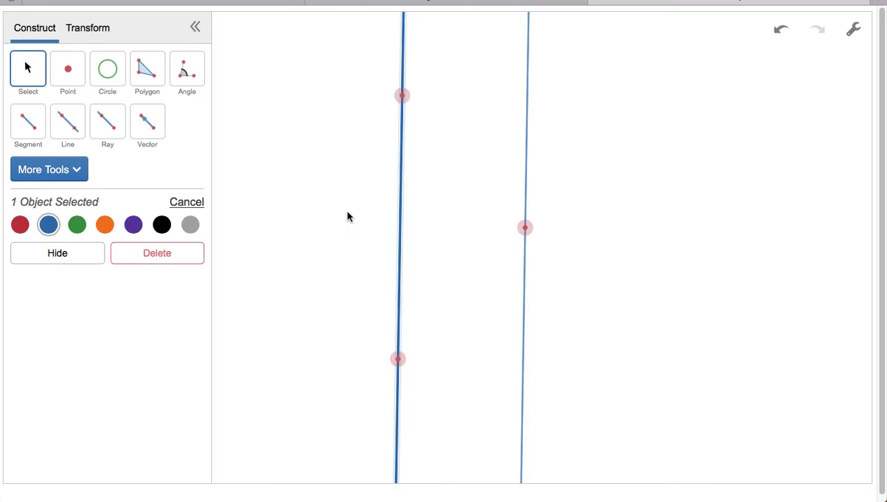
{"action": "left_click", "coordinate": [138, 229]}
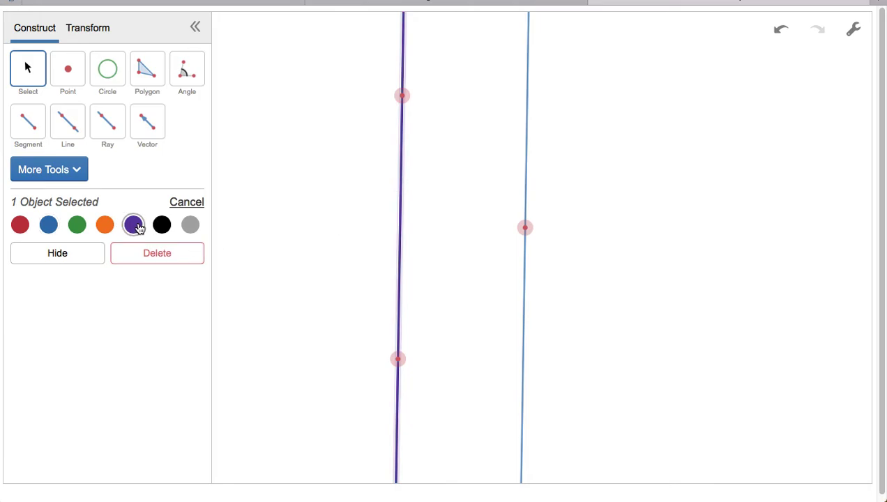
{"action": "left_click", "coordinate": [104, 225]}
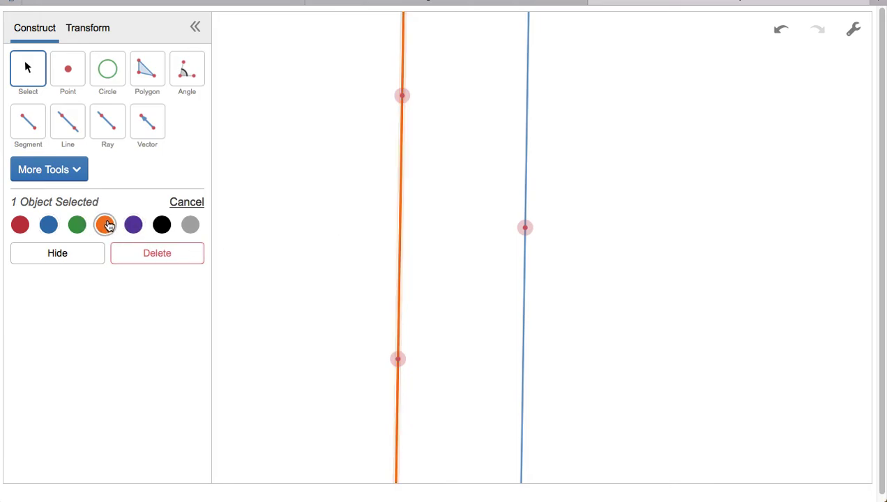
- Color the right parallel line orange to match the left one, and clear the selection
{"action": "left_click", "coordinate": [527, 187]}
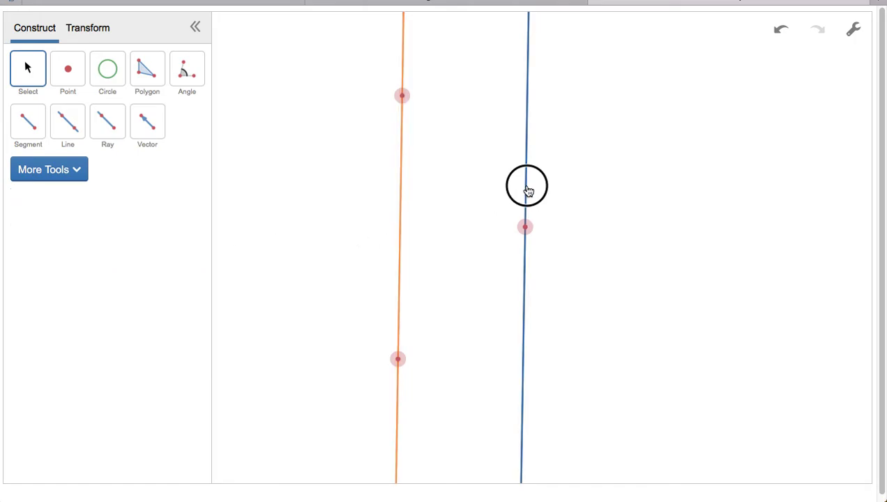
{"action": "left_click", "coordinate": [528, 185]}
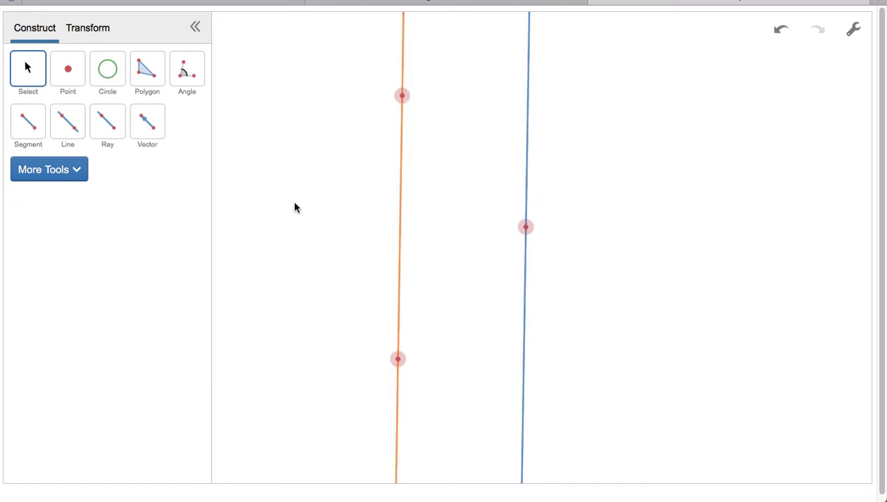
{"action": "left_click", "coordinate": [528, 159]}
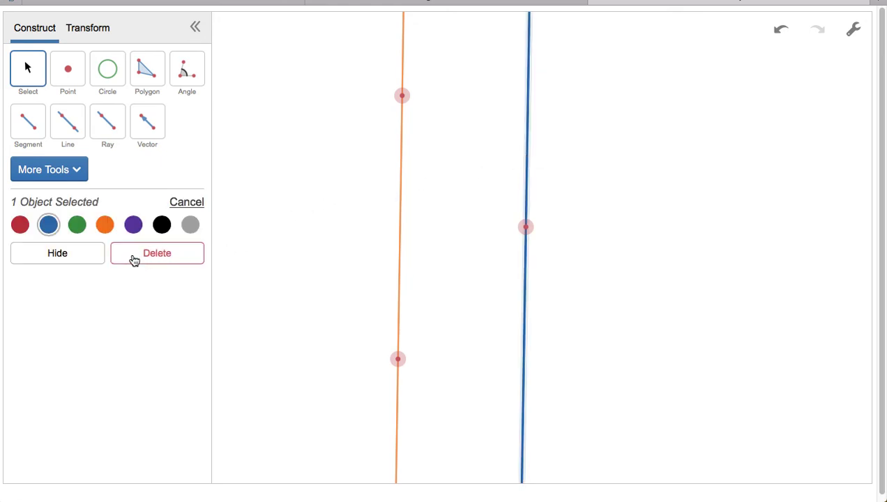
{"action": "left_click", "coordinate": [105, 225]}
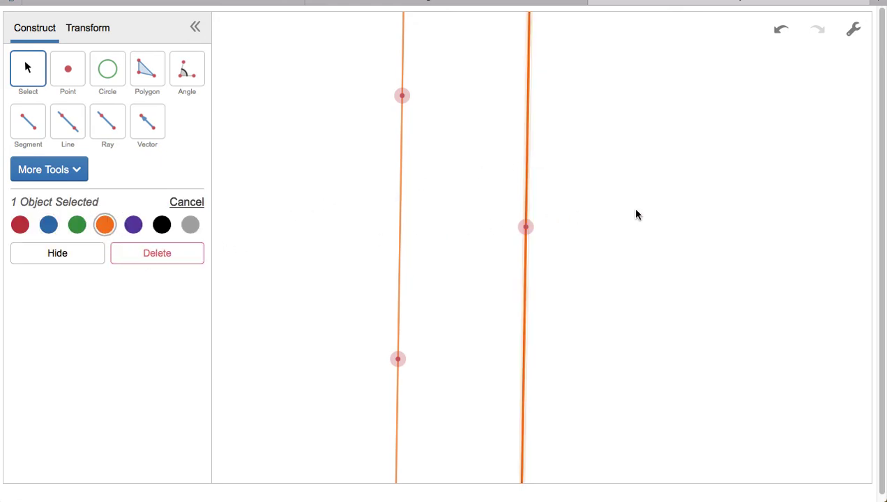
{"action": "left_click", "coordinate": [682, 230]}
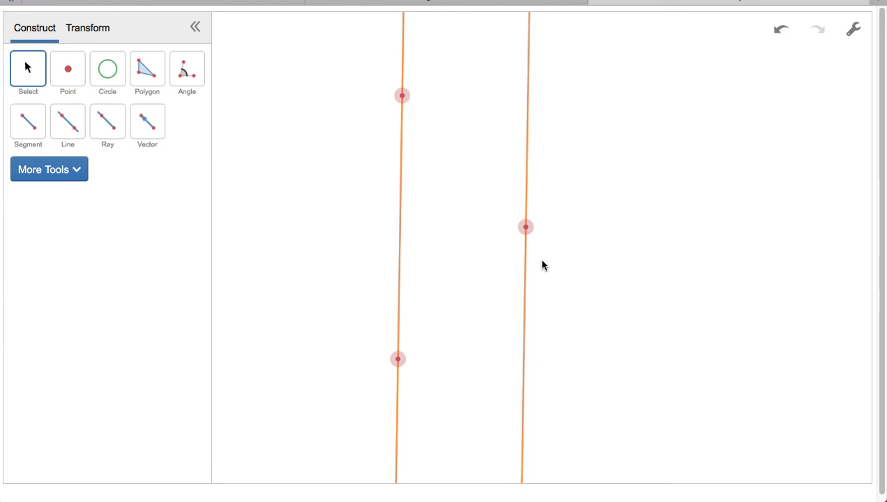
- Draw a slanted line rising to the right across both parallel lines, with its two points outside the pair, as the transversal
{"action": "left_click", "coordinate": [65, 124]}
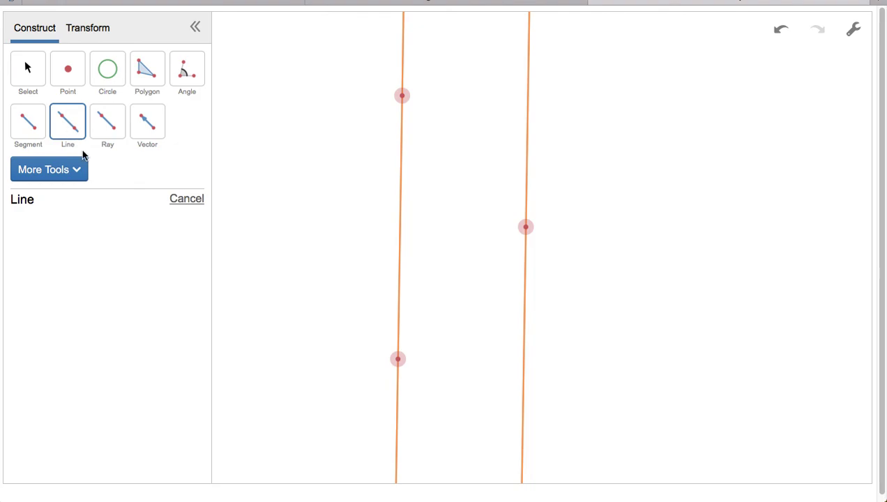
{"action": "left_click", "coordinate": [294, 318]}
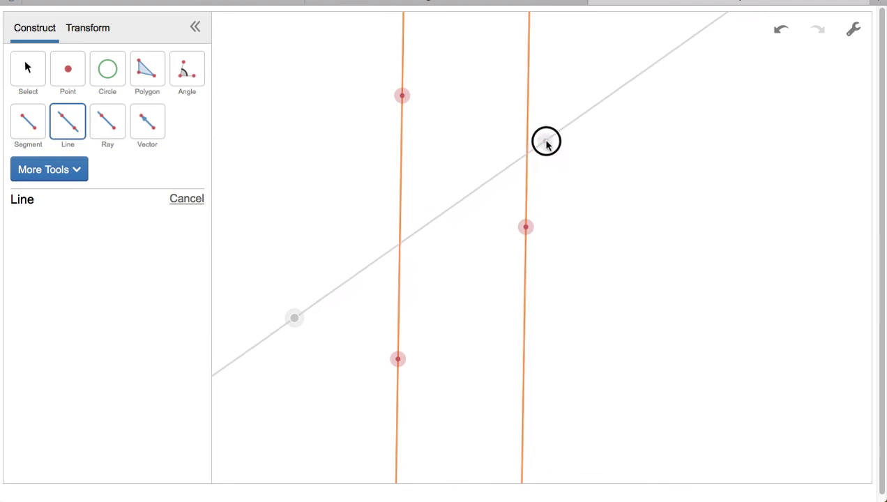
{"action": "left_click", "coordinate": [580, 114]}
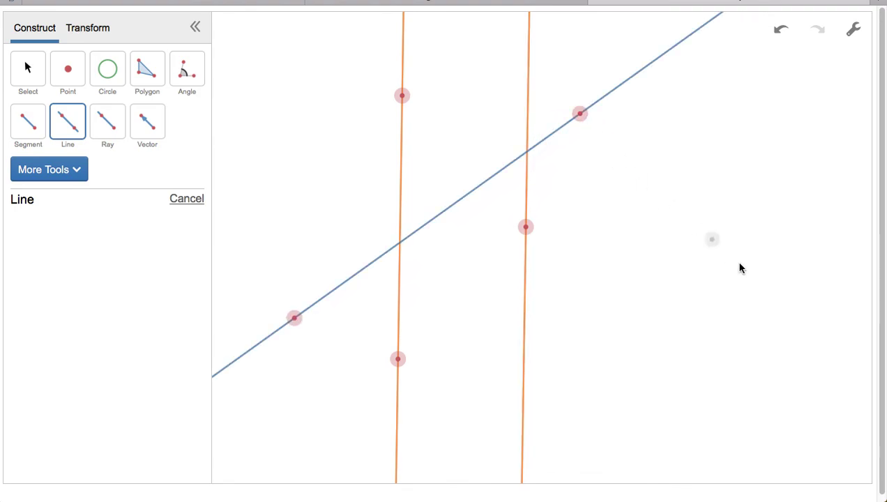
- Select the slanted transversal line and color it green
{"action": "left_click", "coordinate": [28, 68]}
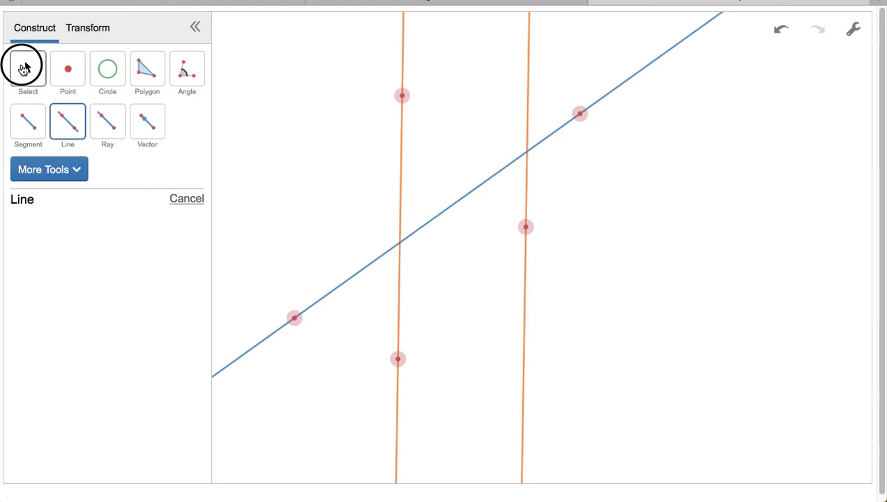
{"action": "left_click", "coordinate": [454, 206]}
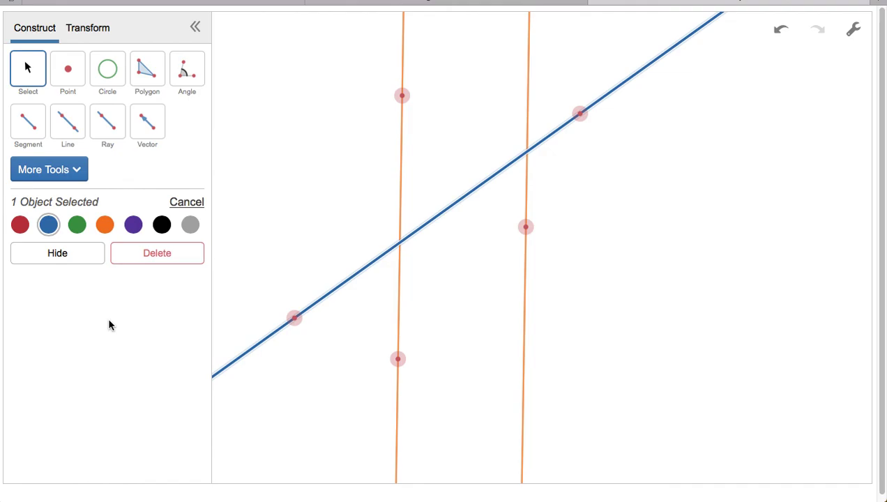
{"action": "left_click", "coordinate": [78, 225]}
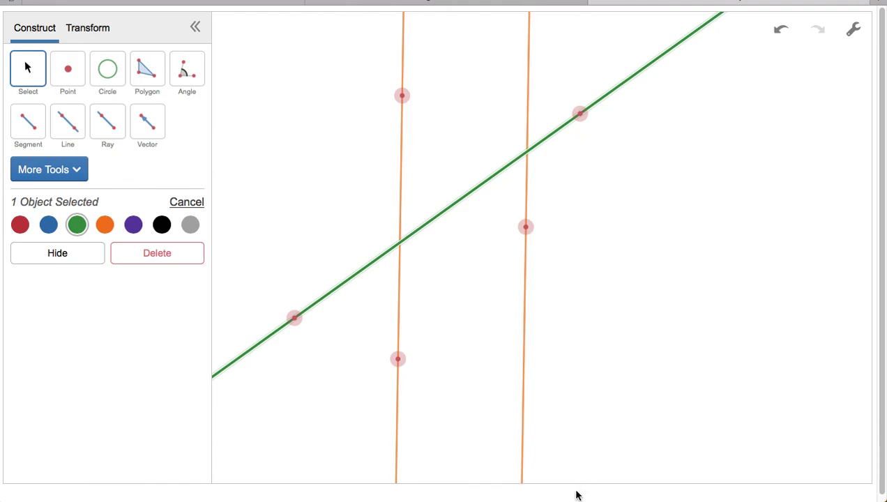
{"action": "mouse_move", "coordinate": [578, 498]}
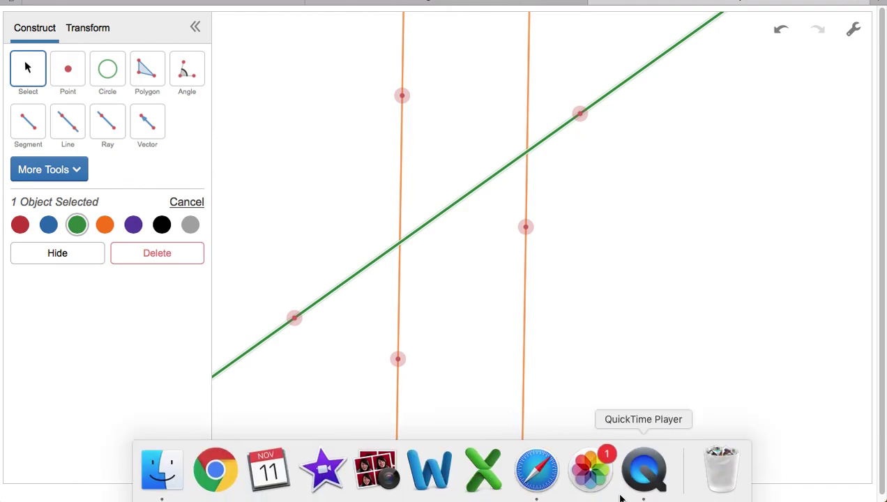